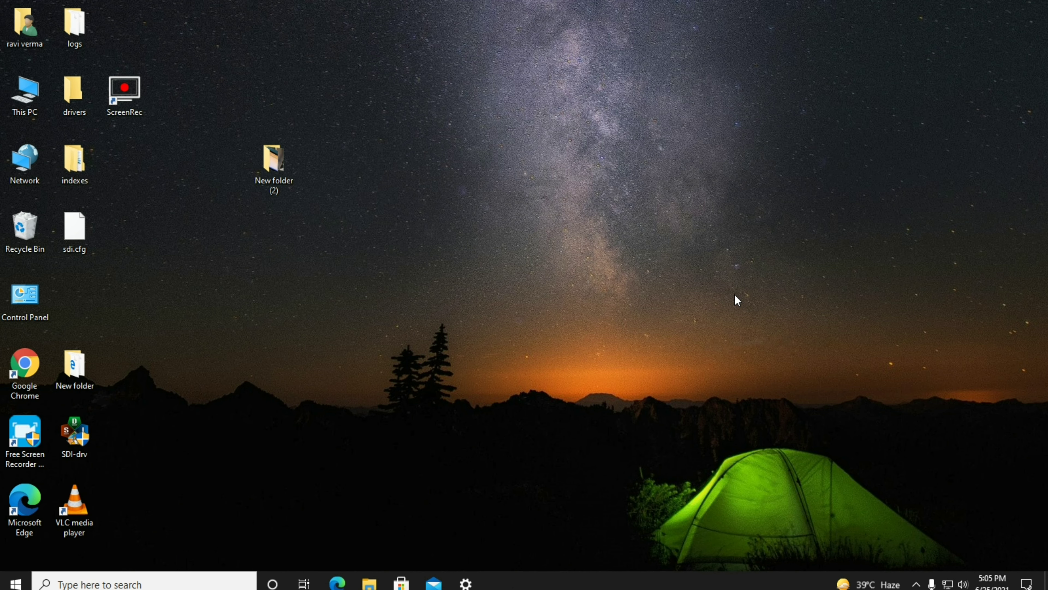
# - Open the Bluetooth & other devices page in Windows Settings
pyautogui.press('super')
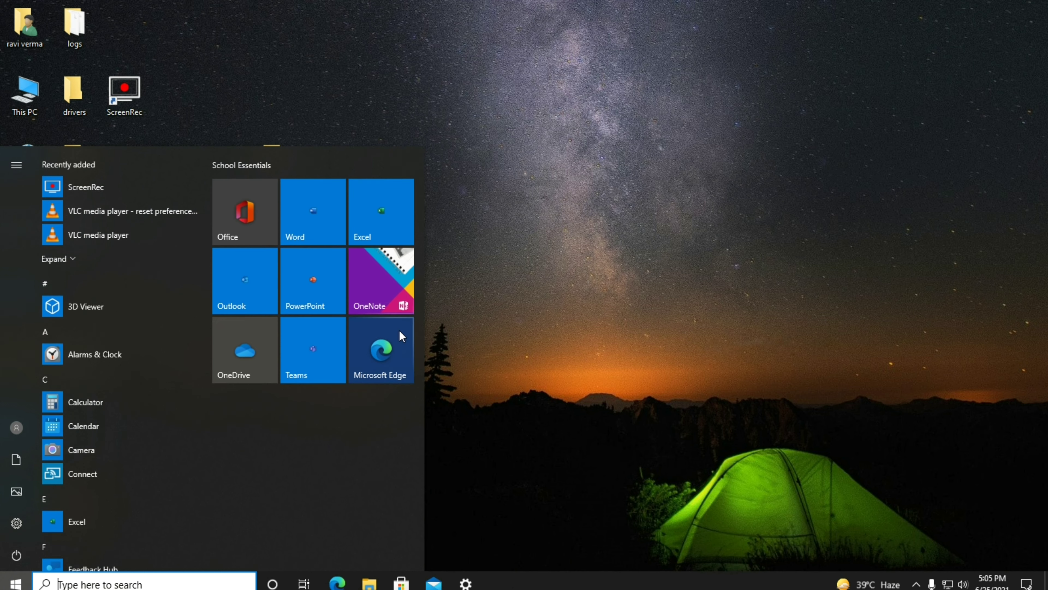
pyautogui.write('sett')
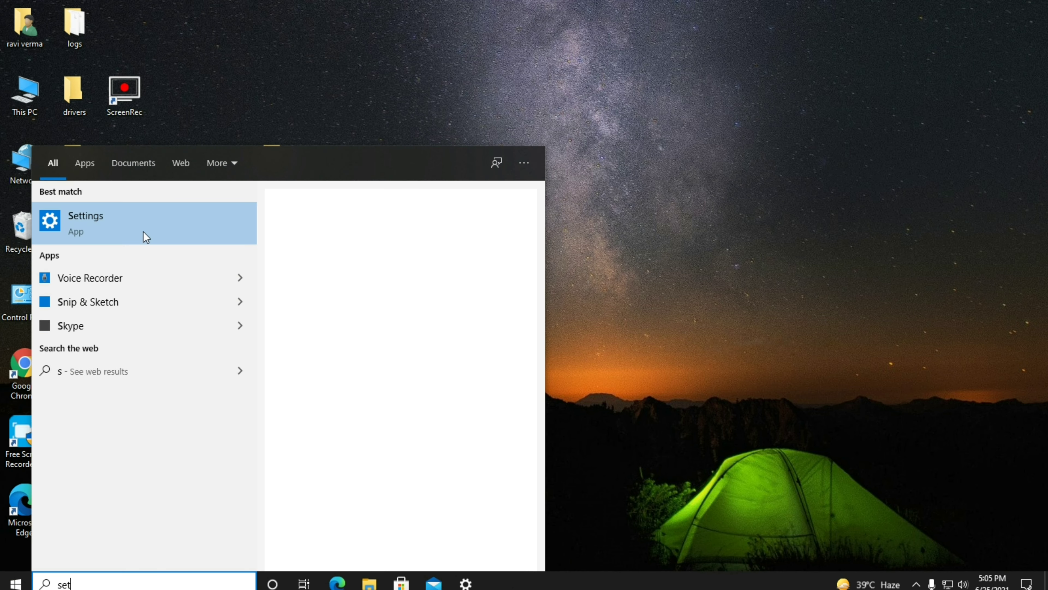
pyautogui.click(143, 233)
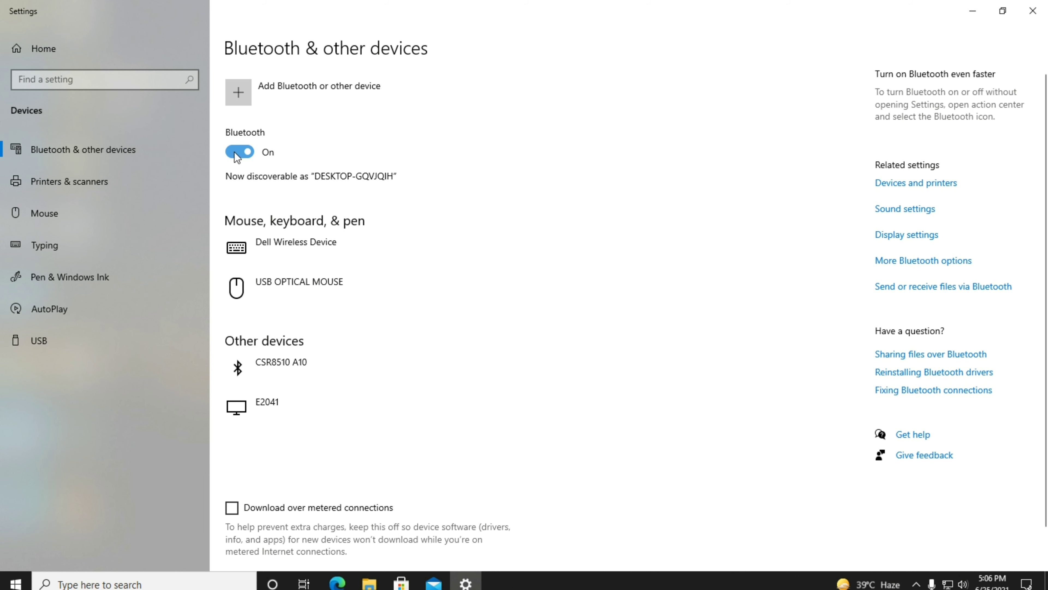
# - Enable showing the Bluetooth icon in the notification area from the additional Bluetooth options, apply the change, and minimize Settings
pyautogui.click(947, 261)
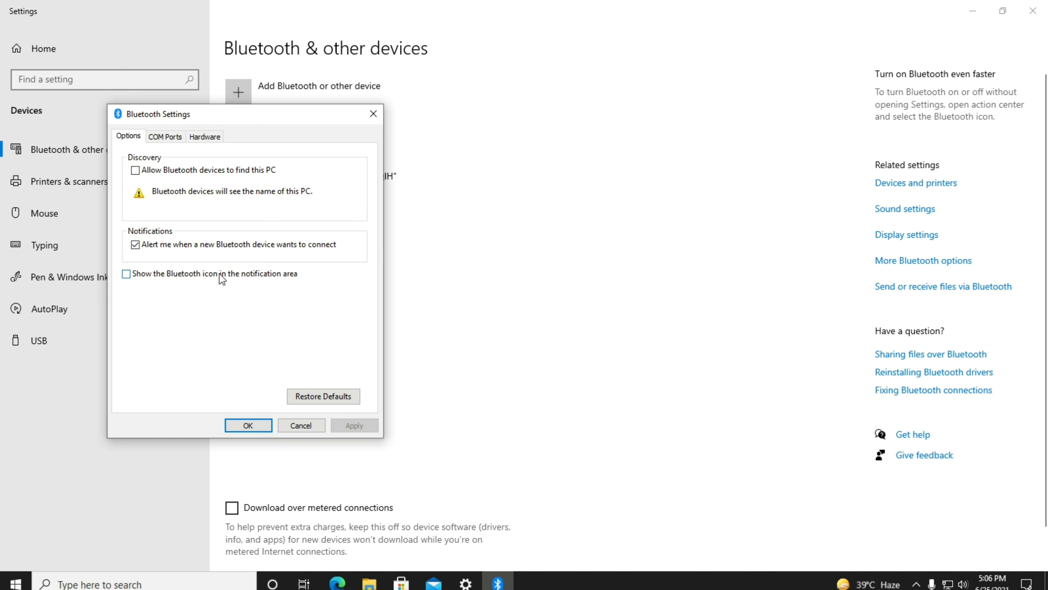
pyautogui.click(130, 279)
pyautogui.click(355, 429)
pyautogui.click(269, 428)
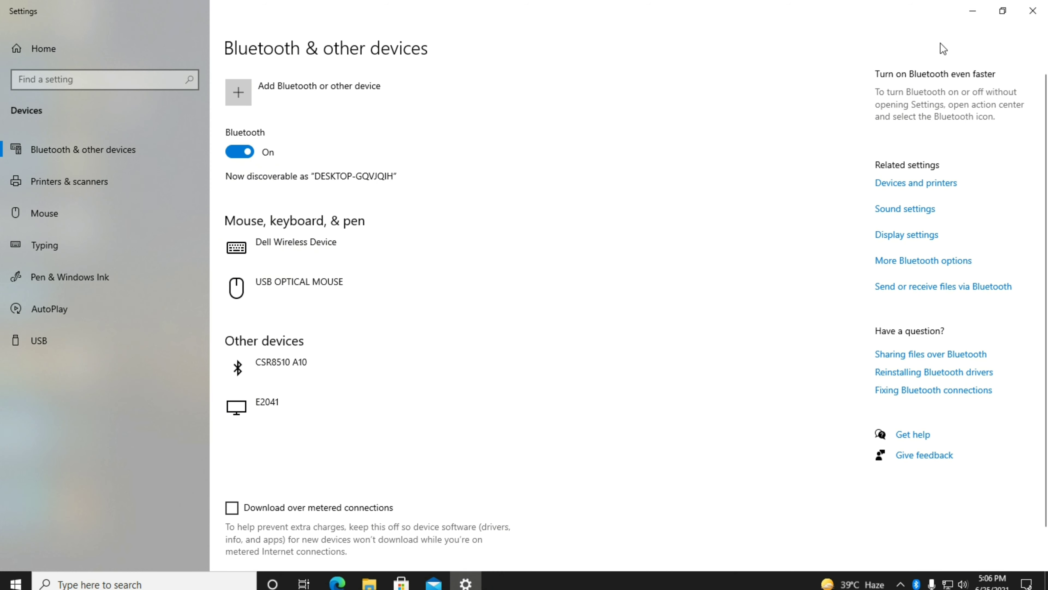
pyautogui.click(973, 11)
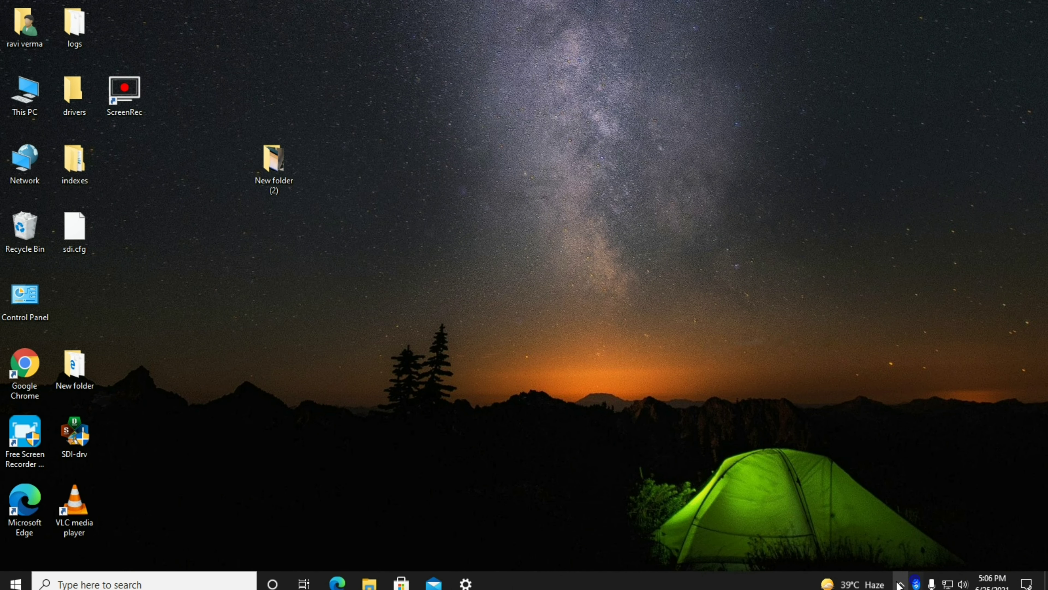
# - Move the Bluetooth icon from the taskbar into the hidden notification icons
pyautogui.moveTo(903, 584); pyautogui.dragTo(904, 534)
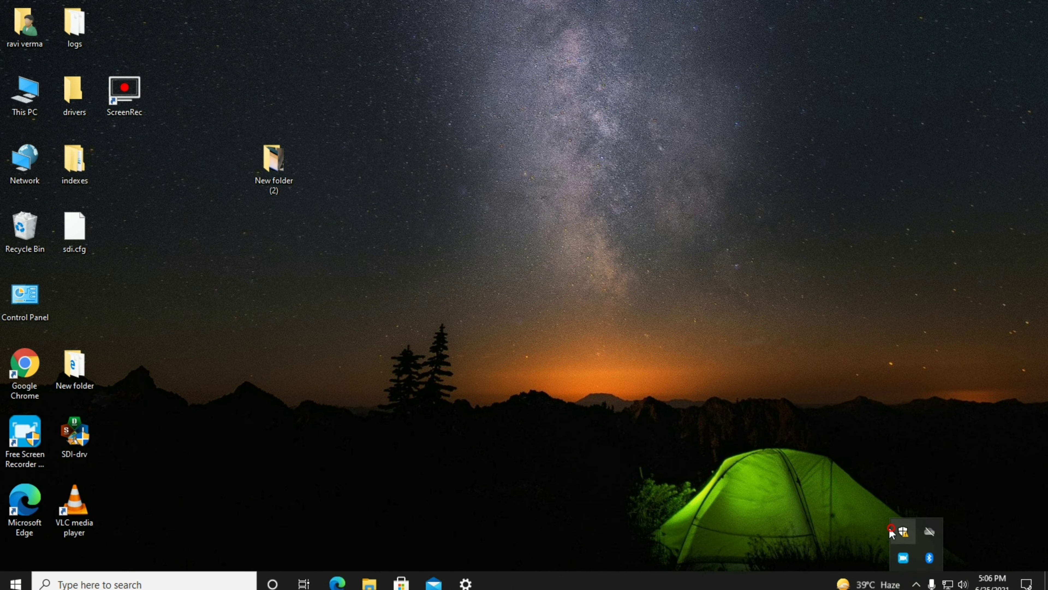
pyautogui.click(863, 519)
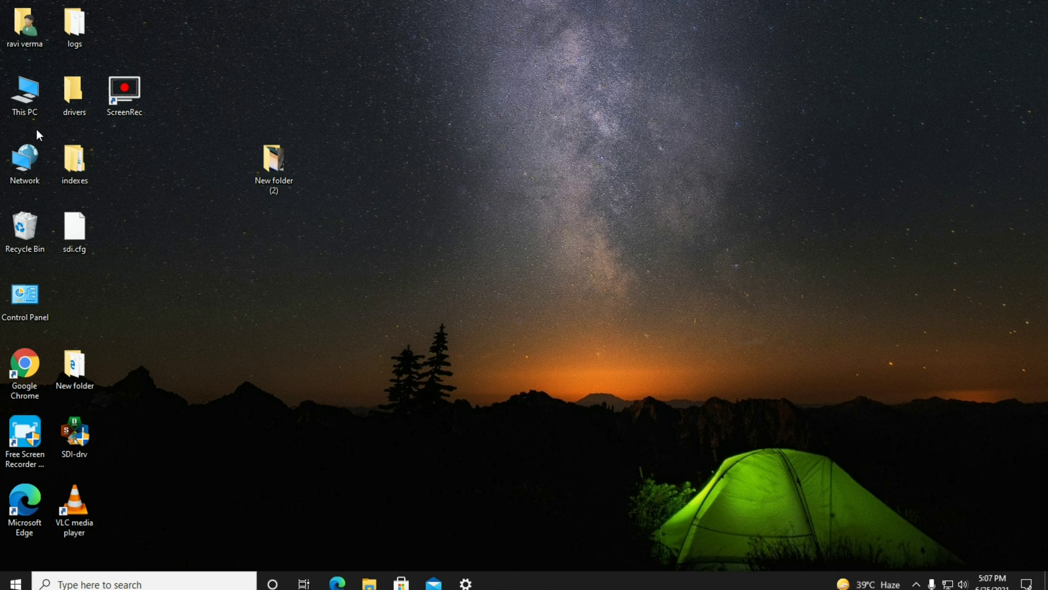
# - Open a This PC window and launch Task Manager
pyautogui.doubleClick(30, 102)
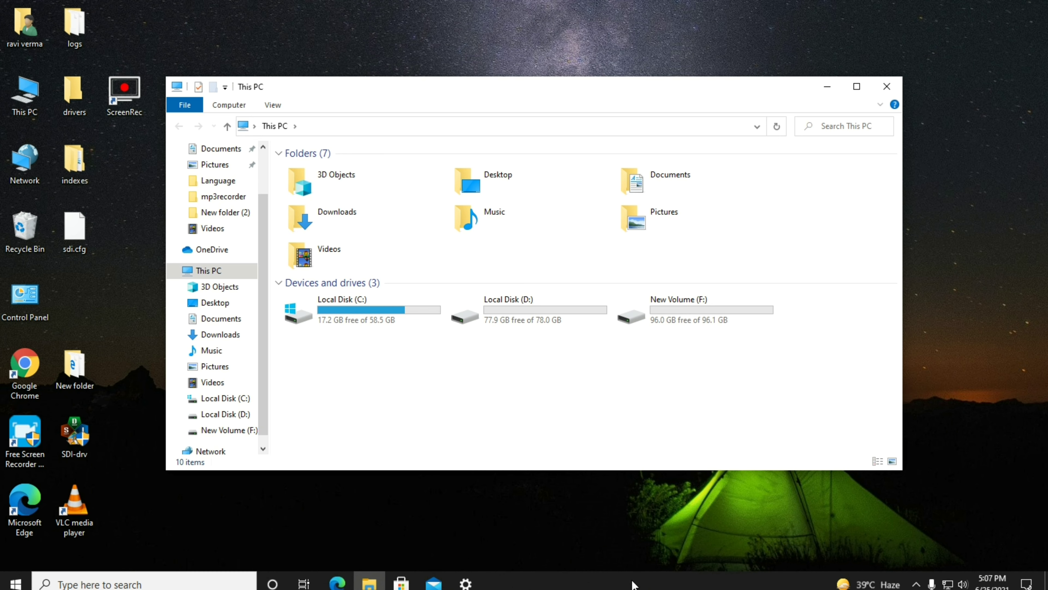
pyautogui.rightClick(631, 577)
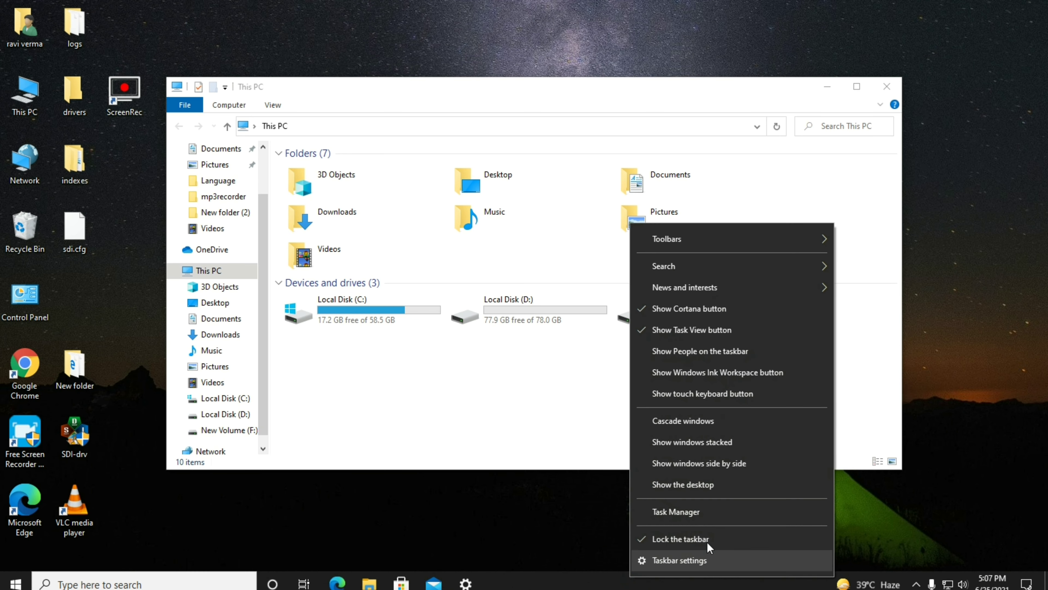
pyautogui.click(681, 513)
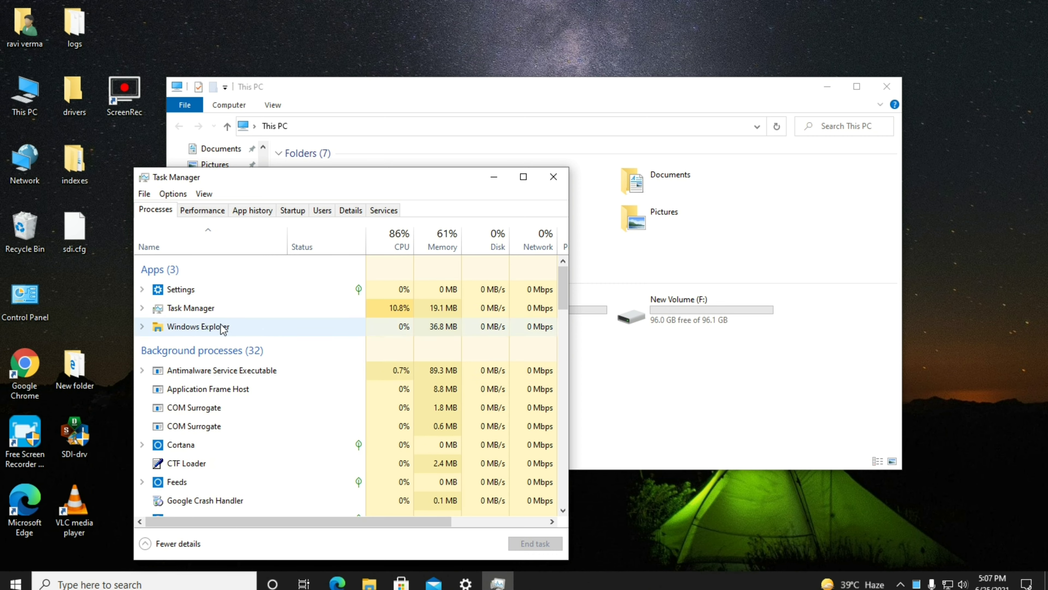
# - Restart the Windows Explorer process and minimize Task Manager
pyautogui.scroll(-5, 211, 403)
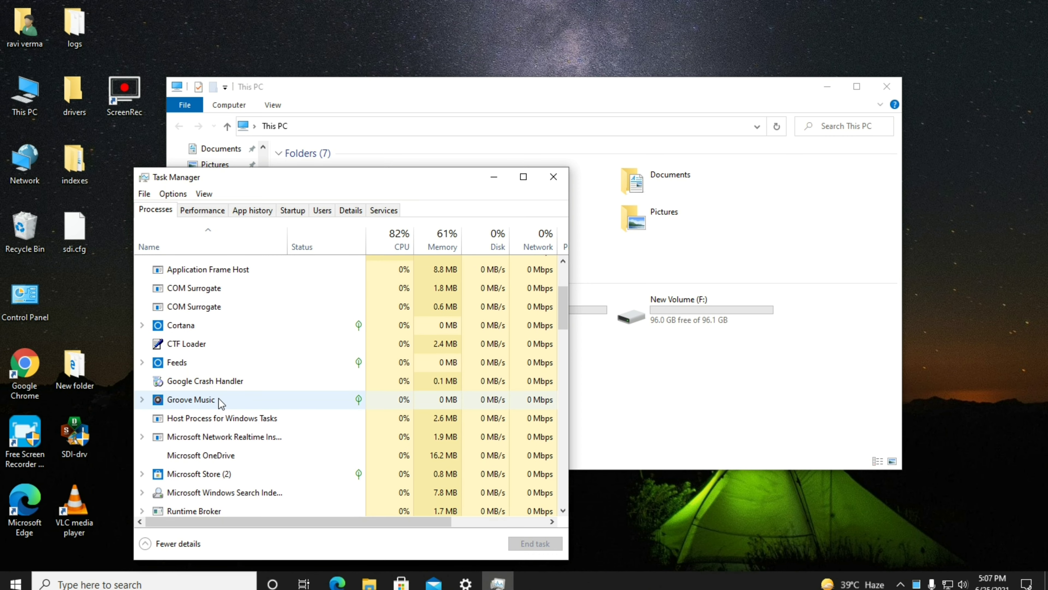
pyautogui.scroll(5, 214, 408)
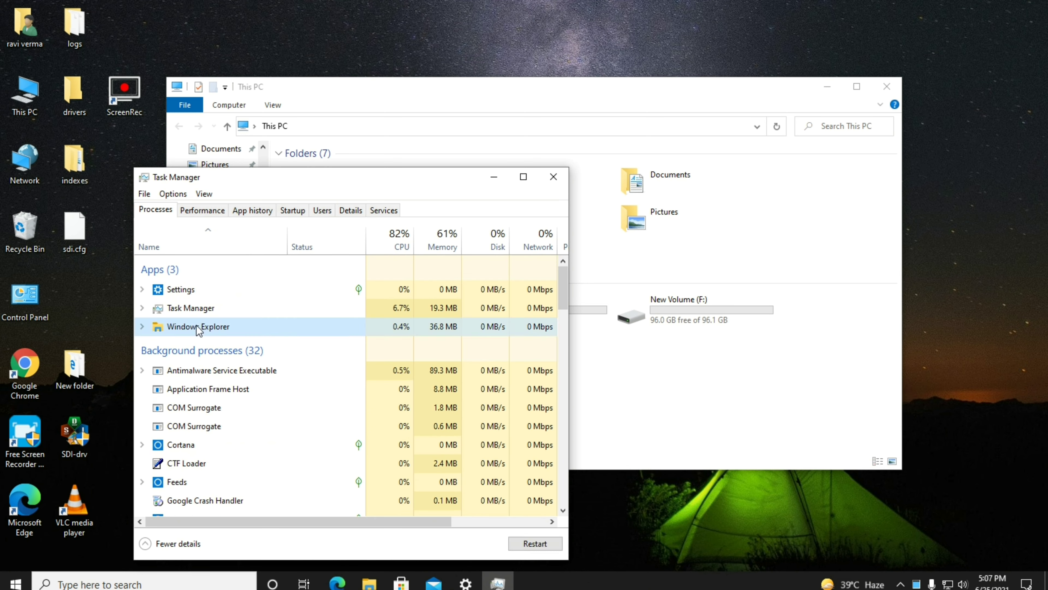
pyautogui.rightClick(197, 326)
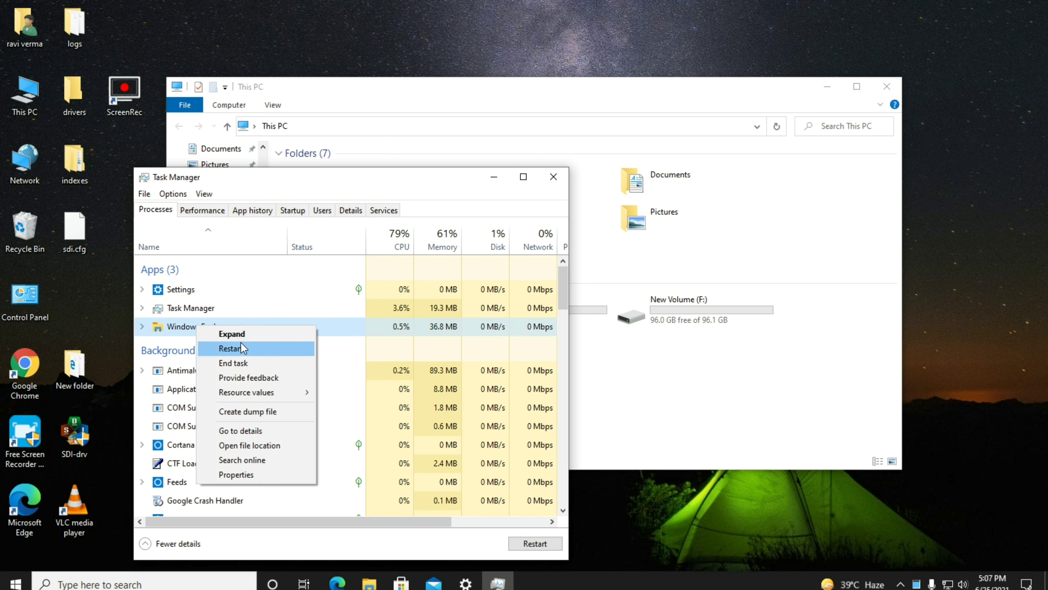
pyautogui.click(230, 348)
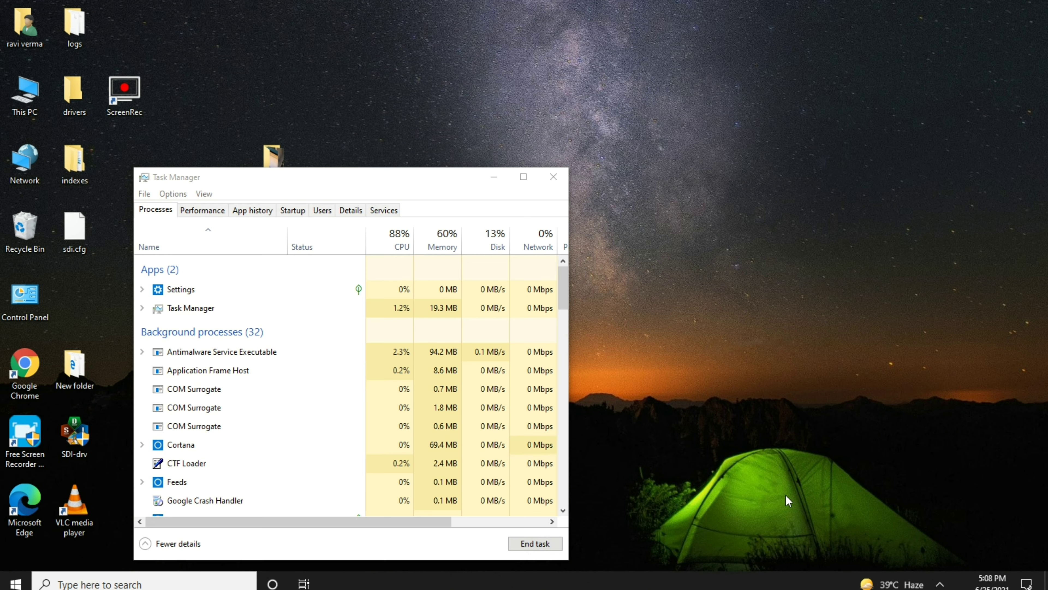
pyautogui.click(494, 180)
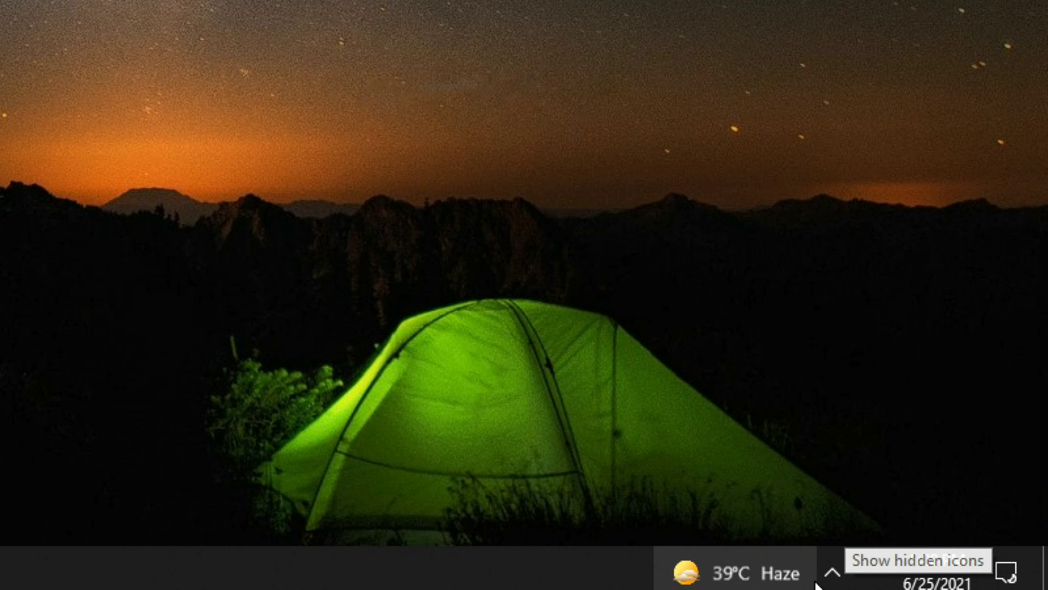
# - Move the Bluetooth icon from the hidden notification icons onto the taskbar
pyautogui.click(881, 579)
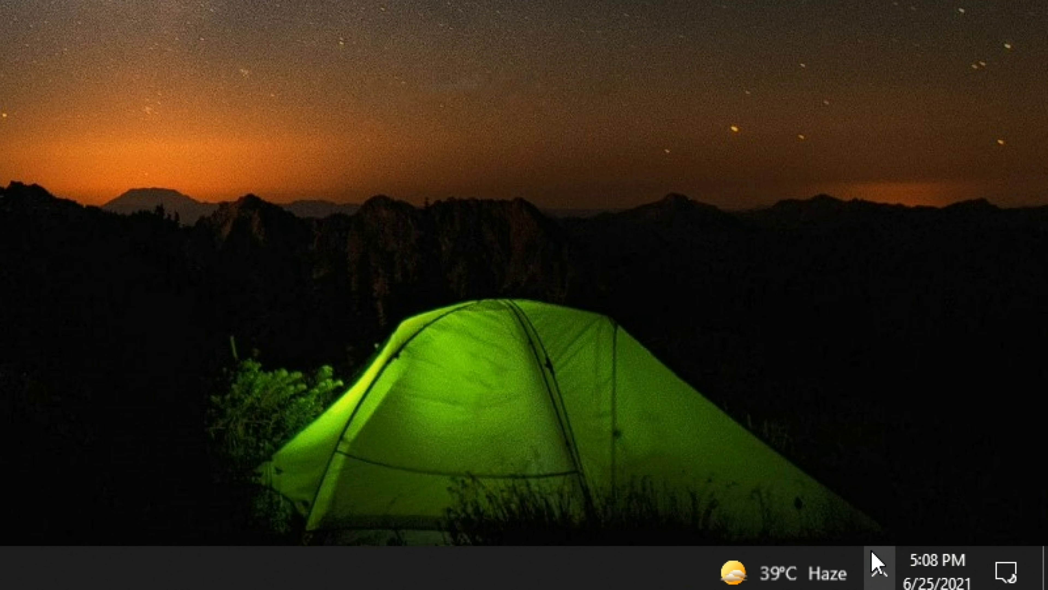
pyautogui.click(788, 577)
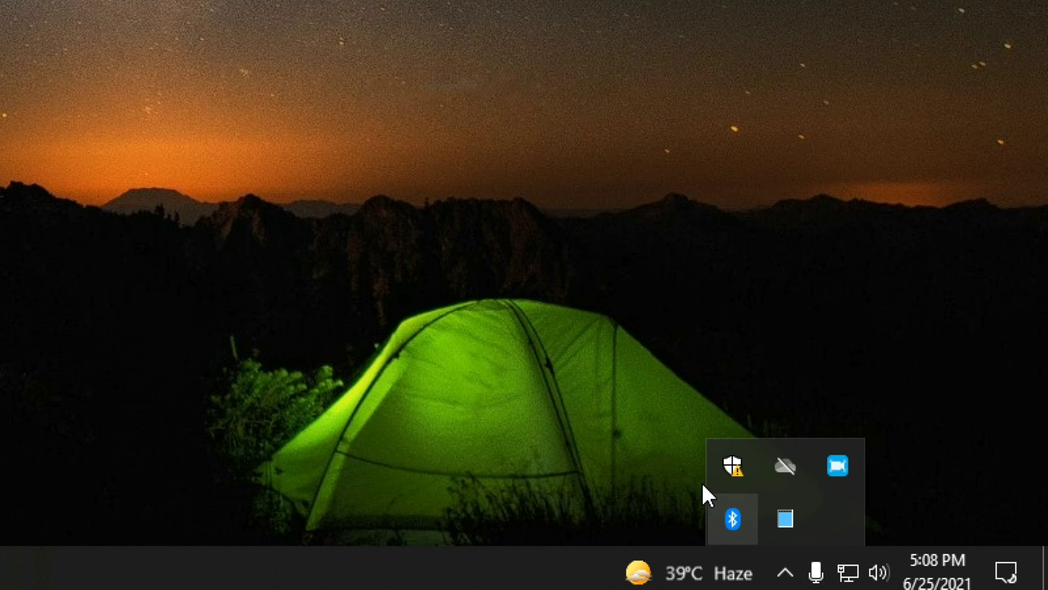
pyautogui.moveTo(727, 531); pyautogui.dragTo(582, 576)
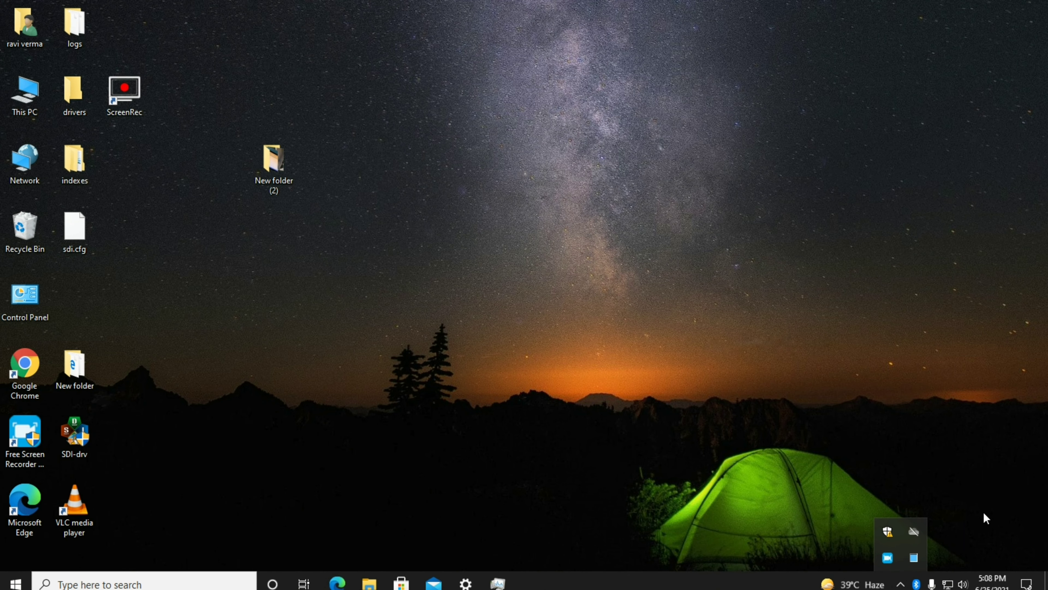
pyautogui.click(929, 437)
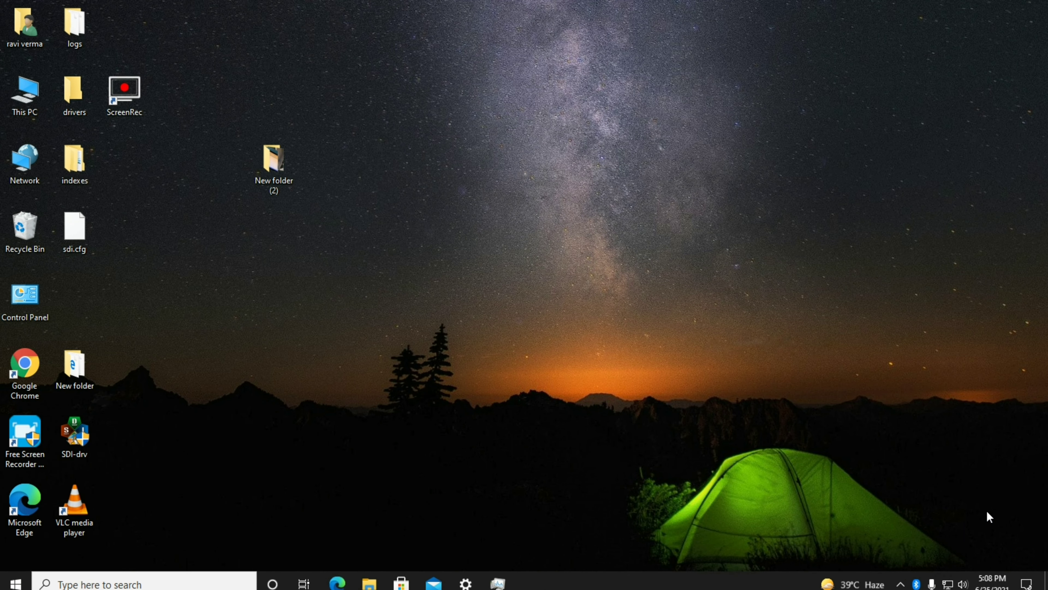
# - Search Windows for "services" and open the Services app
pyautogui.press('super')
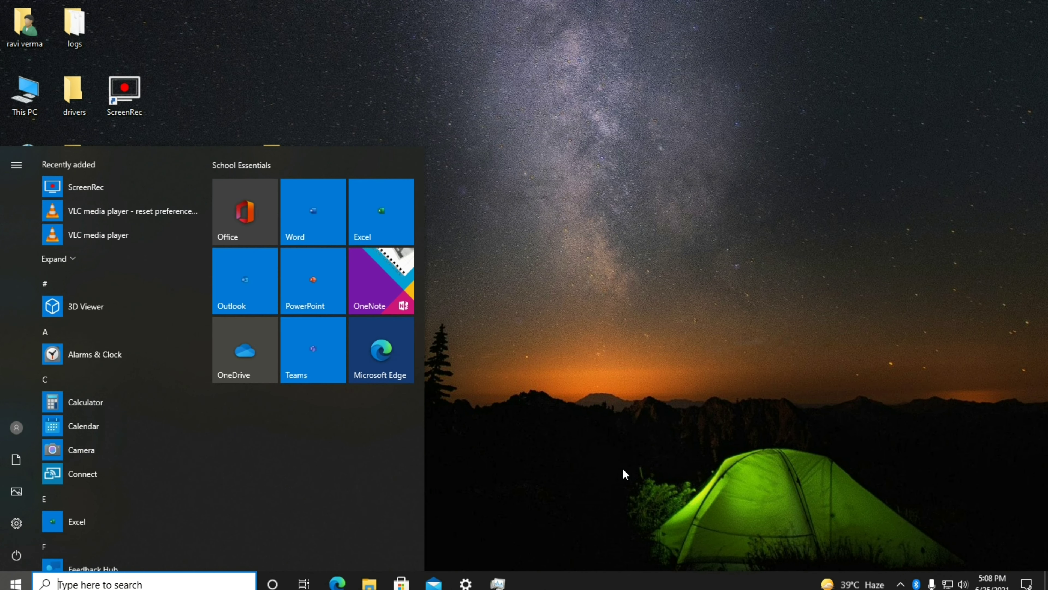
pyautogui.write('se')
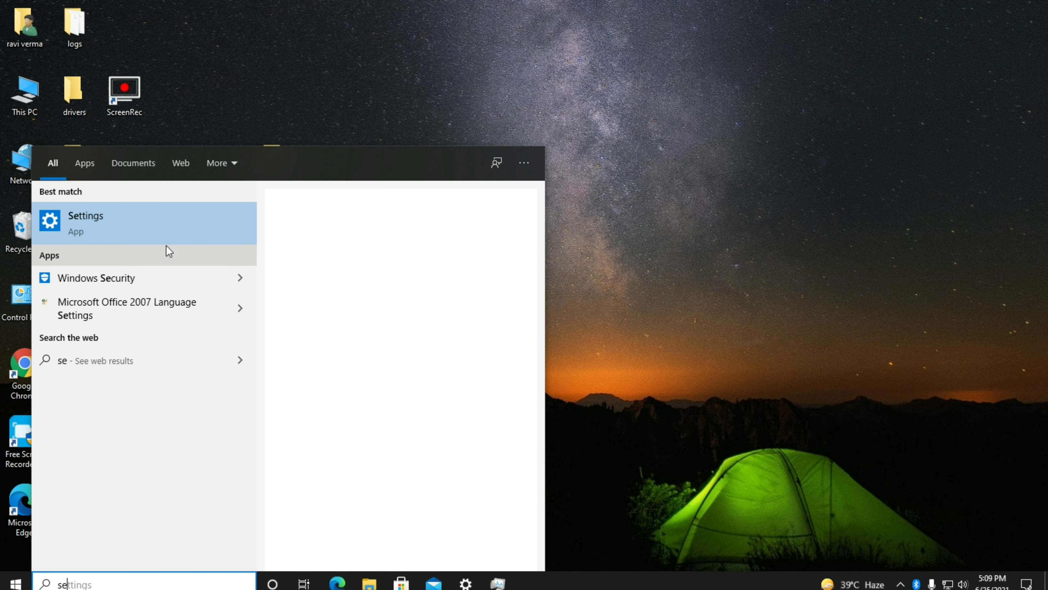
pyautogui.write('rvices')
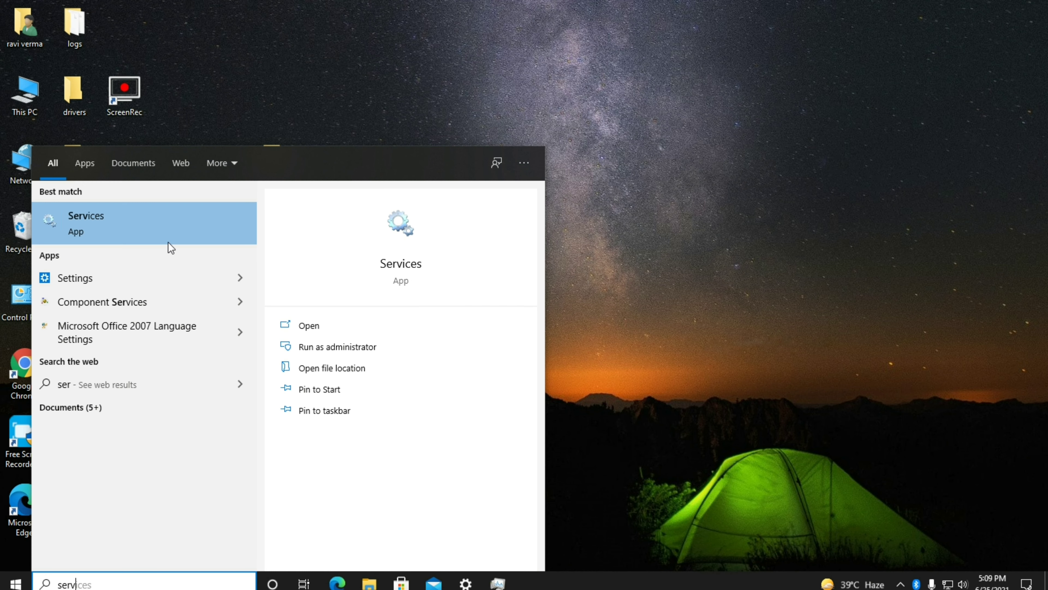
pyautogui.click(166, 241)
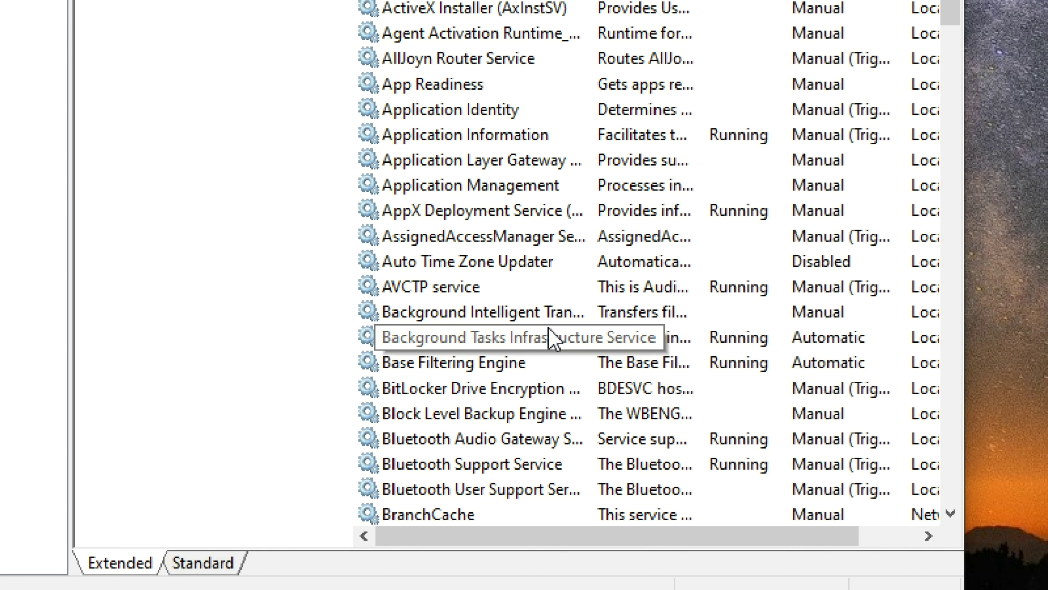
# - Find Bluetooth Support Service in the services list and open its properties
pyautogui.click(480, 362)
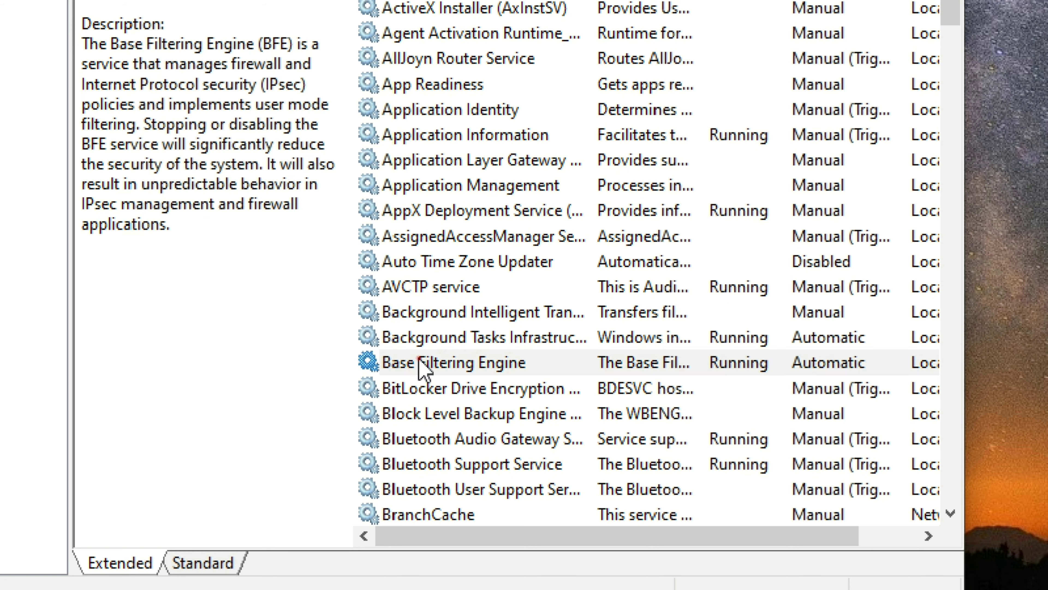
pyautogui.press('Down')
pyautogui.press('Down')
pyautogui.press('Down')
pyautogui.press('Down')
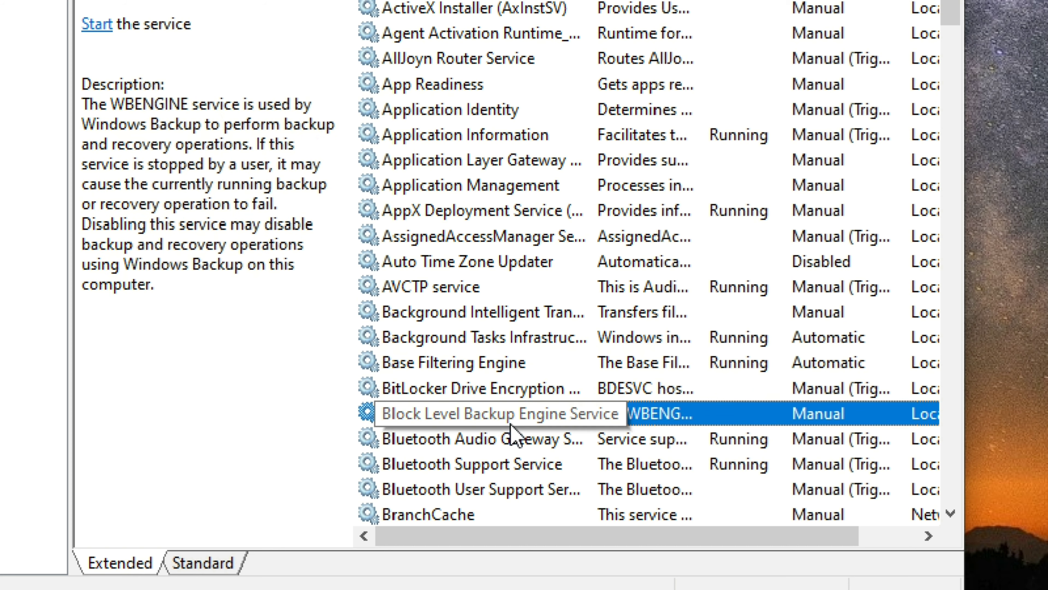
pyautogui.rightClick(431, 470)
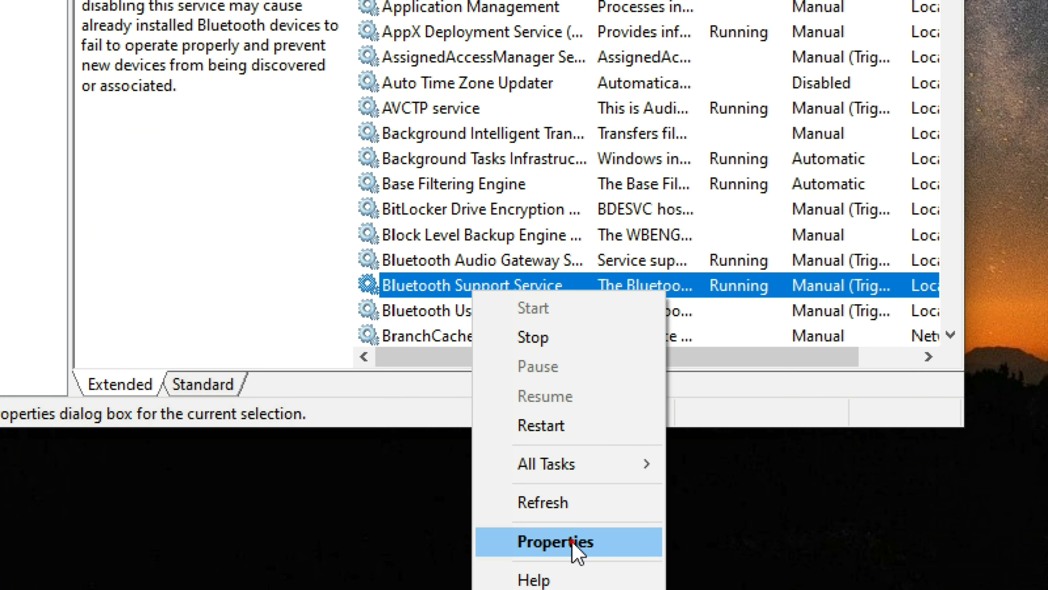
pyautogui.click(575, 552)
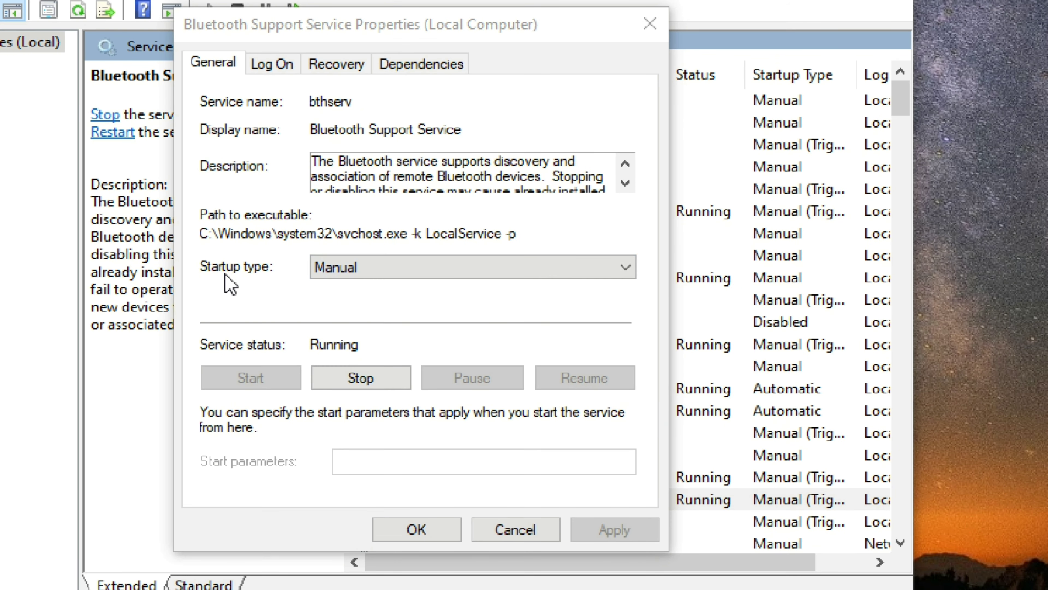
# - Set the Bluetooth Support Service startup type to Manual, confirm the properties, and close Services
pyautogui.click(428, 279)
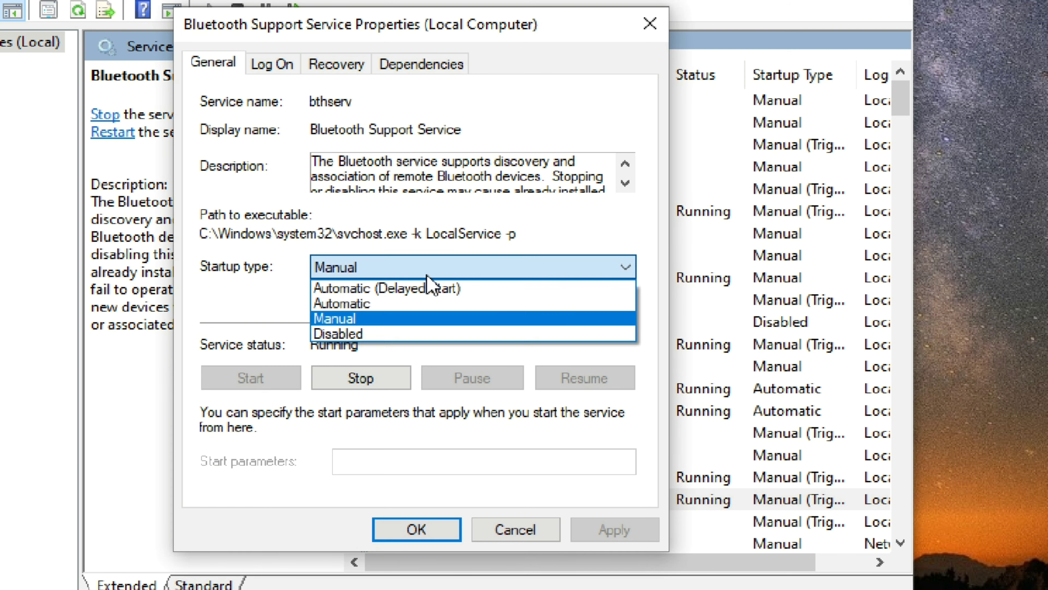
pyautogui.click(392, 323)
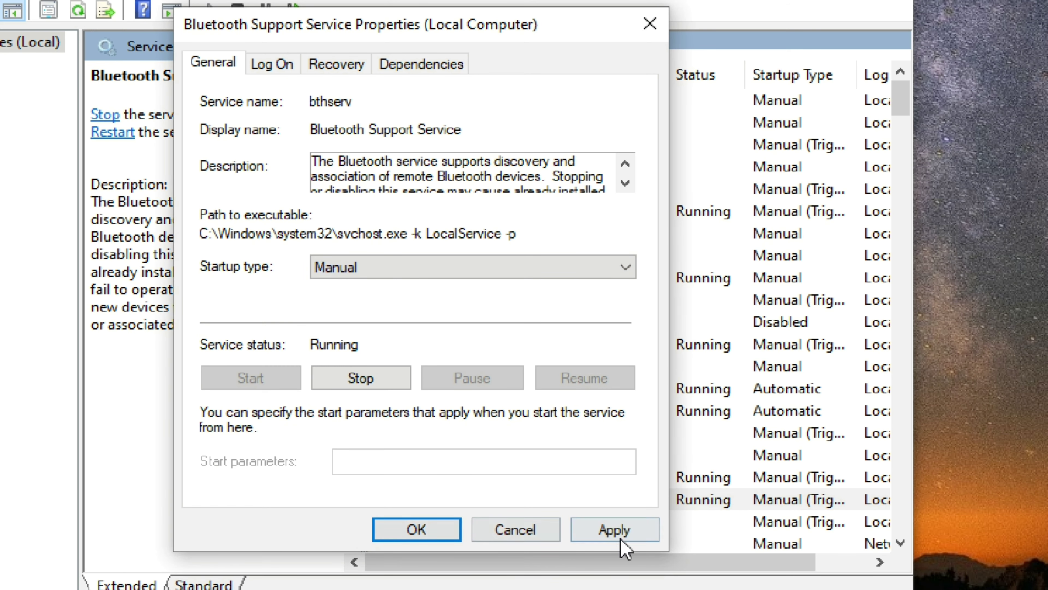
pyautogui.click(613, 532)
pyautogui.click(445, 540)
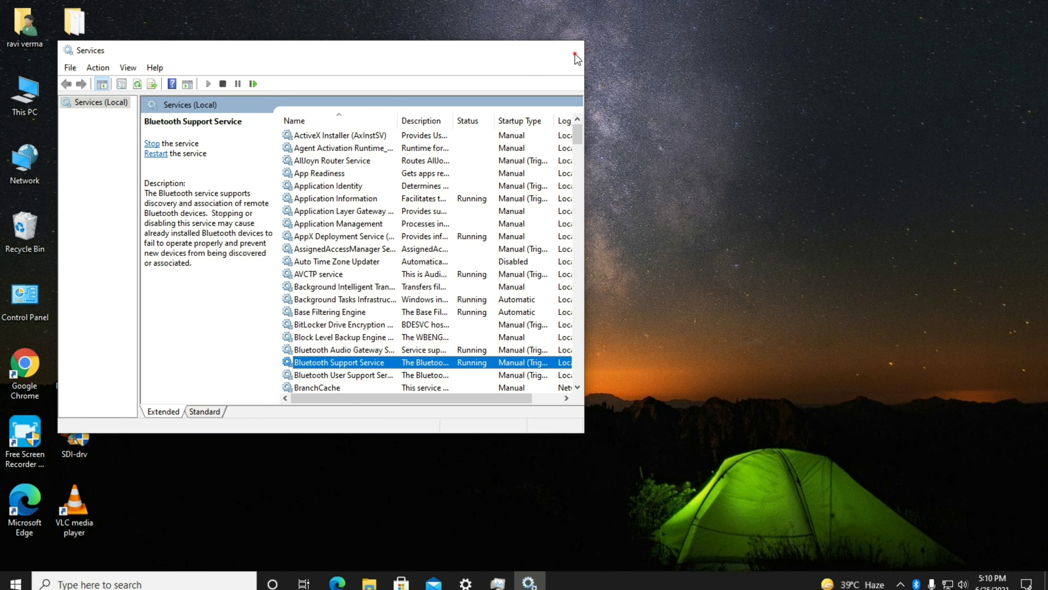
pyautogui.click(575, 54)
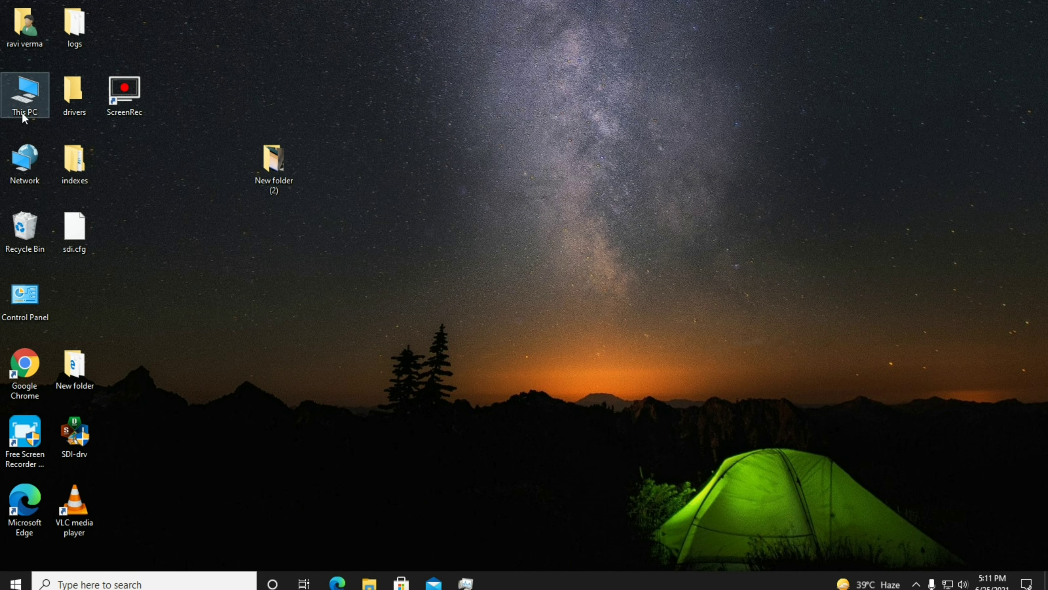
# - Open Computer Management for This PC and show Device Manager
pyautogui.rightClick(35, 100)
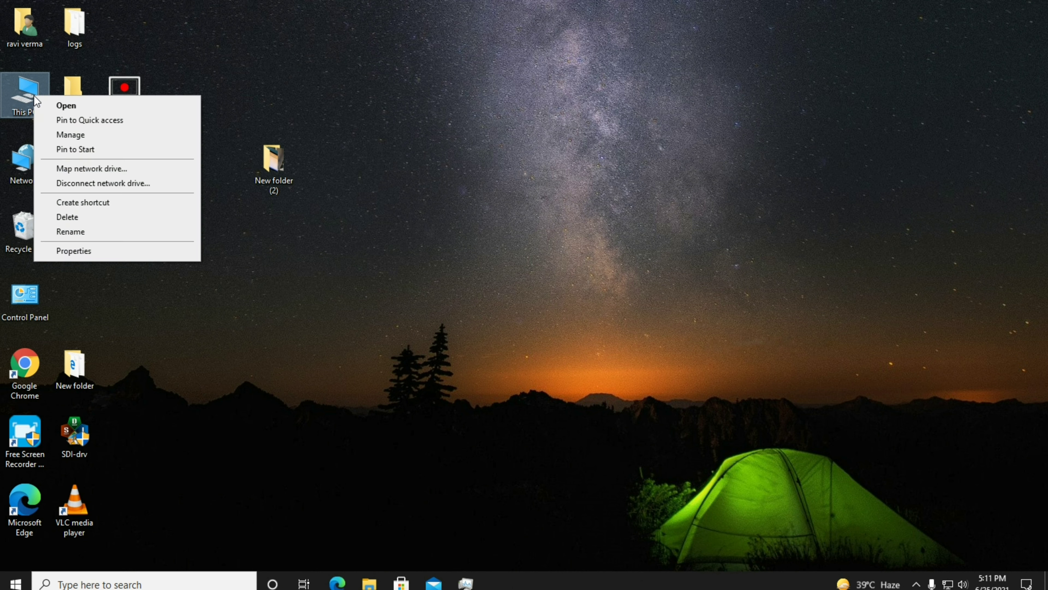
pyautogui.click(84, 136)
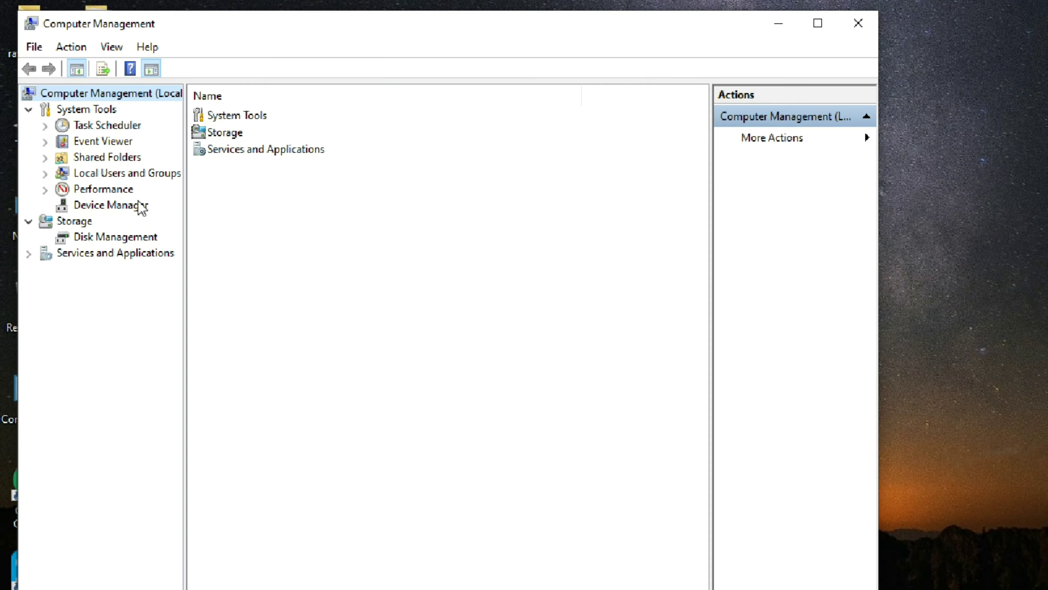
pyautogui.click(191, 303)
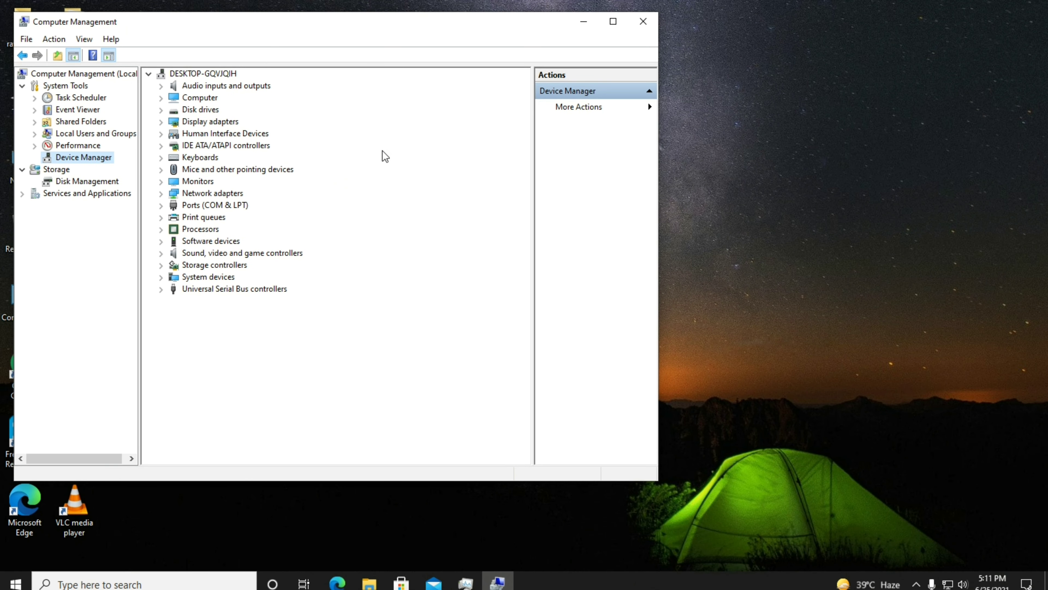
# - Scan the computer for hardware changes and close Computer Management
pyautogui.rightClick(479, 154)
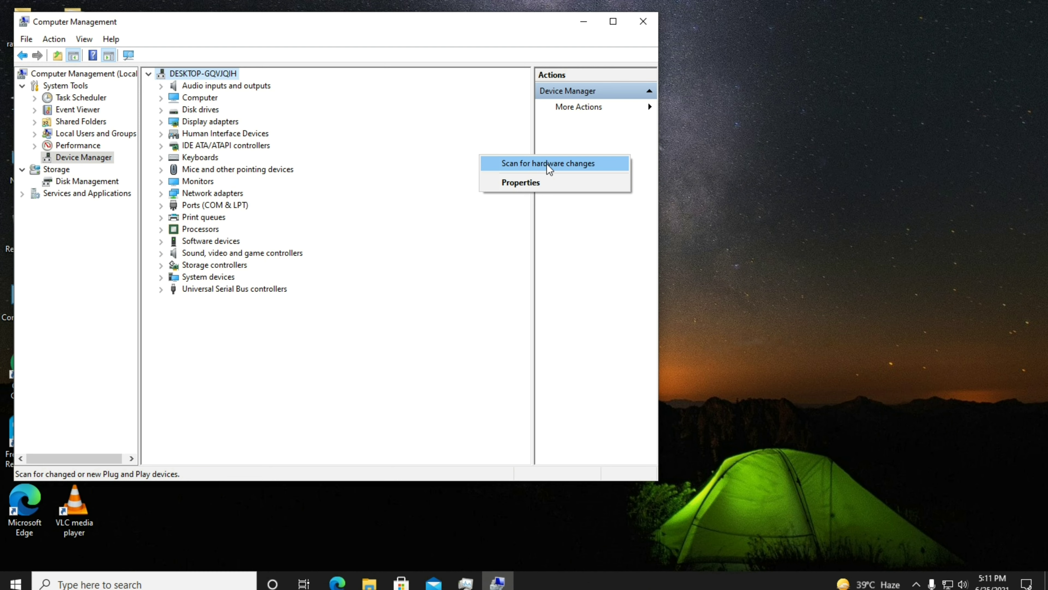
pyautogui.click(554, 164)
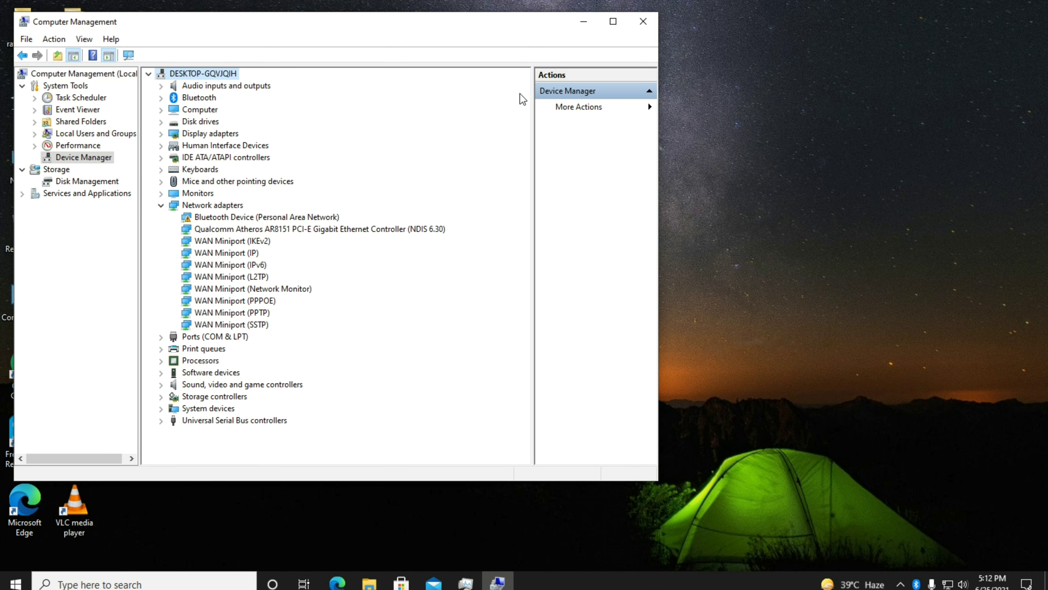
pyautogui.click(648, 21)
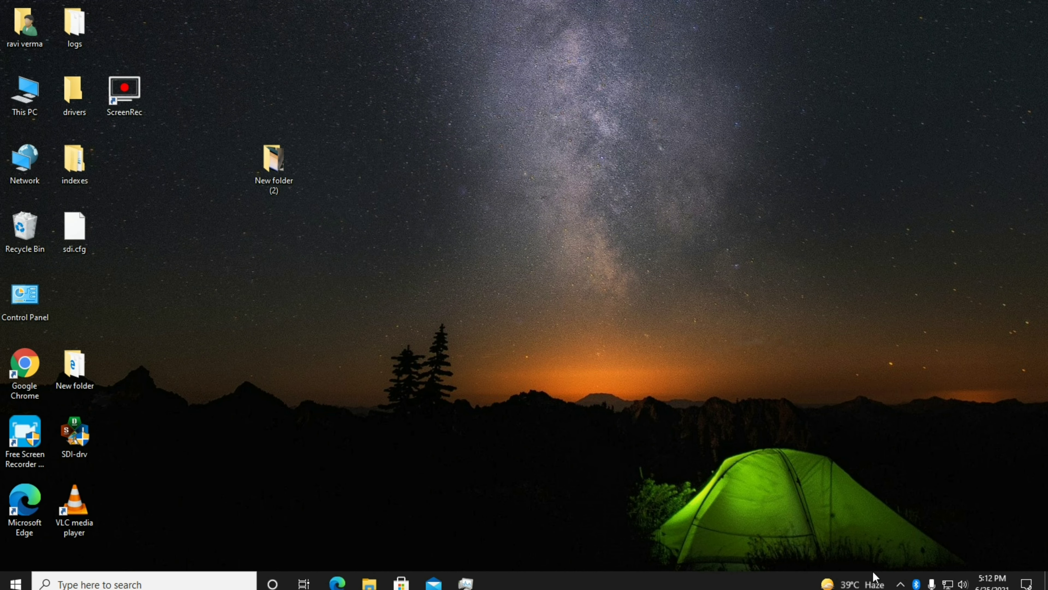
# - Check the notification area and its hidden icons for the Bluetooth icon
pyautogui.click(901, 584)
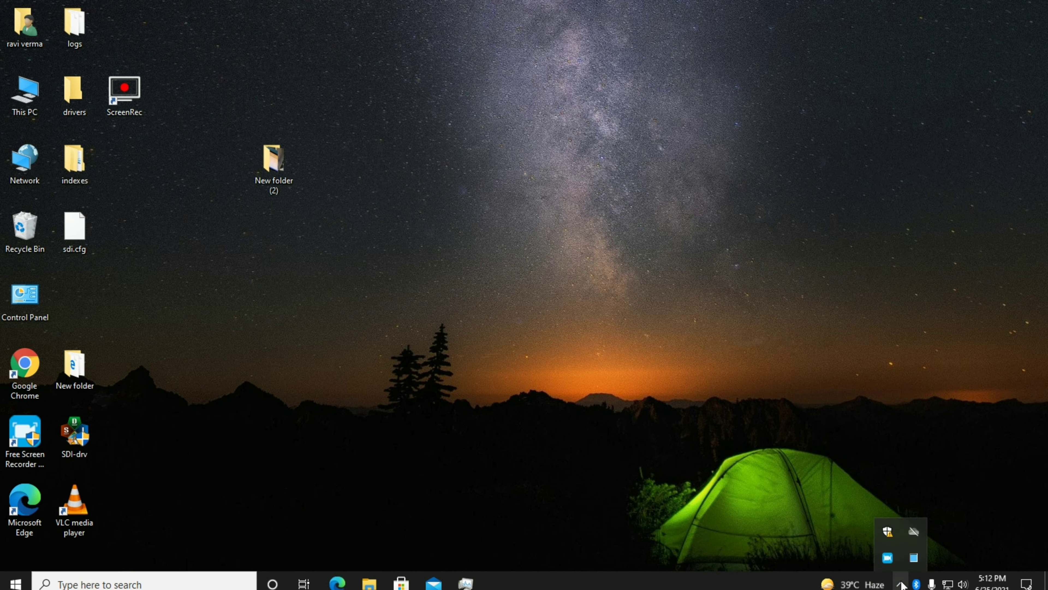
pyautogui.moveTo(916, 583)
pyautogui.mouseDown()
pyautogui.moveTo(914, 557)
pyautogui.moveTo(943, 532)
pyautogui.moveTo(916, 583)
pyautogui.mouseUp()
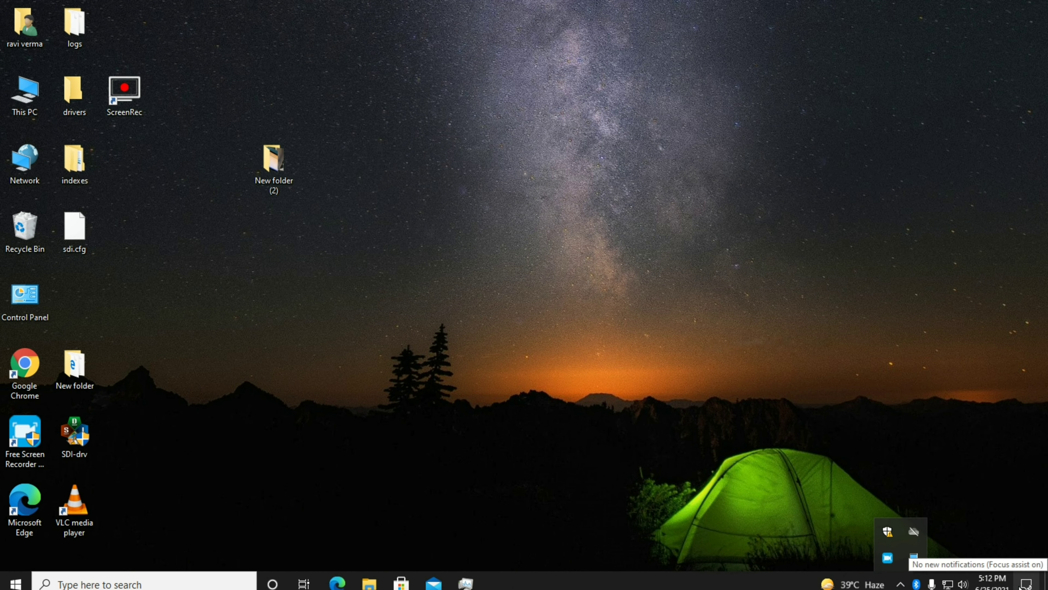